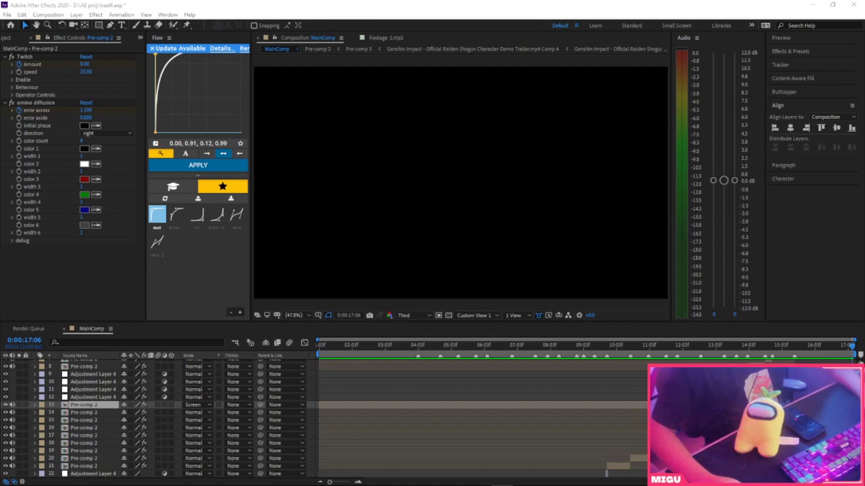
Step: Zoom the composition view out to 25%
{"action": "key", "text": "comma"}
{"action": "key", "text": "comma"}
{"action": "key", "text": "comma"}
{"action": "key", "text": "comma"}
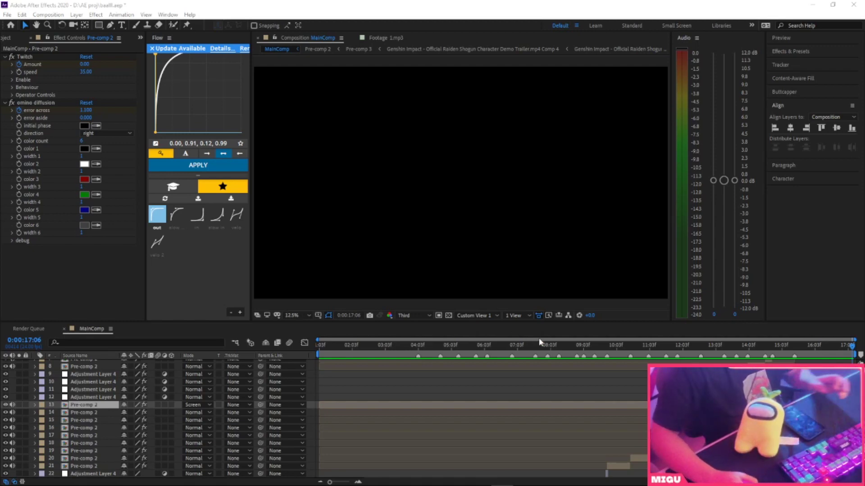
{"action": "key", "text": "comma"}
{"action": "key", "text": "comma"}
{"action": "scroll", "coordinate": [539, 380], "scroll_direction": "down", "scroll_amount": 10}
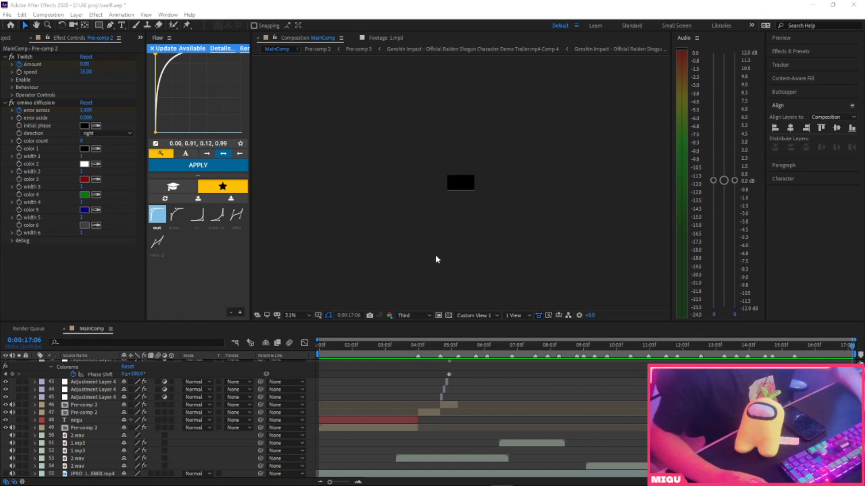
{"action": "key", "text": "period"}
{"action": "key", "text": "period"}
{"action": "key", "text": "period"}
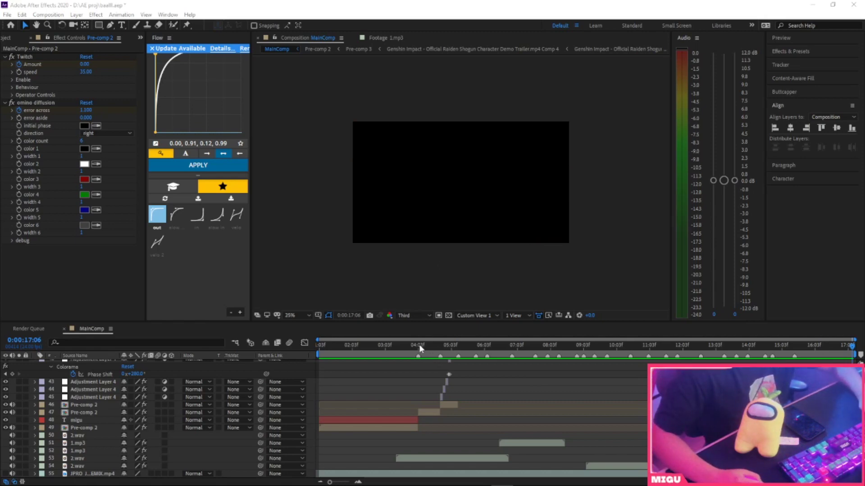
Step: Go to 0:00:04:16 at 50% view, collapse layer 42, and select Pre-comp 2's Glitchify
{"action": "left_click", "coordinate": [419, 345]}
{"action": "key", "text": "equal"}
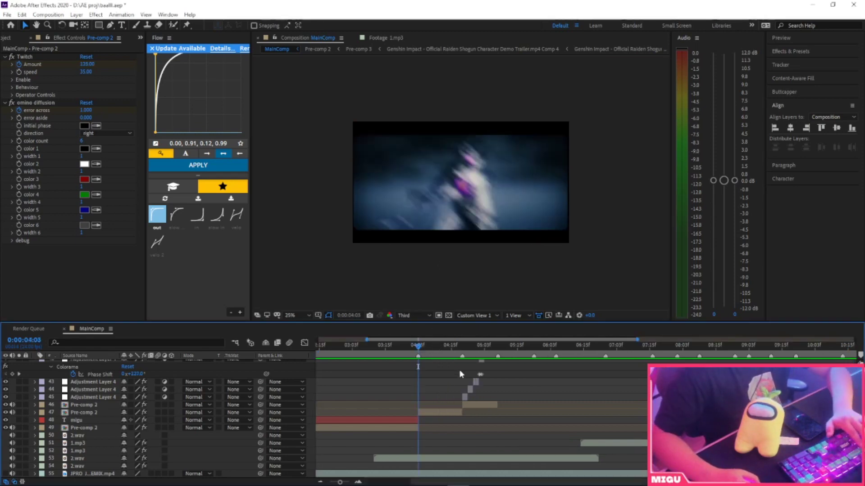
{"action": "left_click", "coordinate": [454, 346]}
{"action": "scroll", "coordinate": [499, 388], "scroll_direction": "up", "scroll_amount": 1}
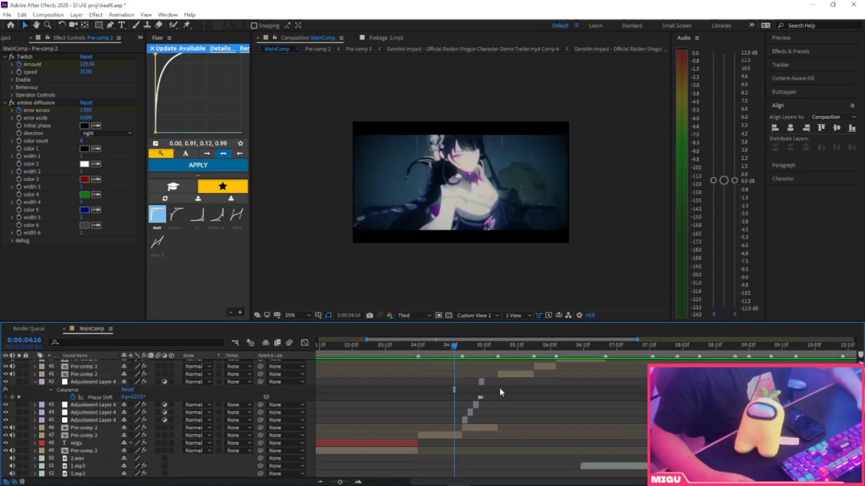
{"action": "key", "text": "period"}
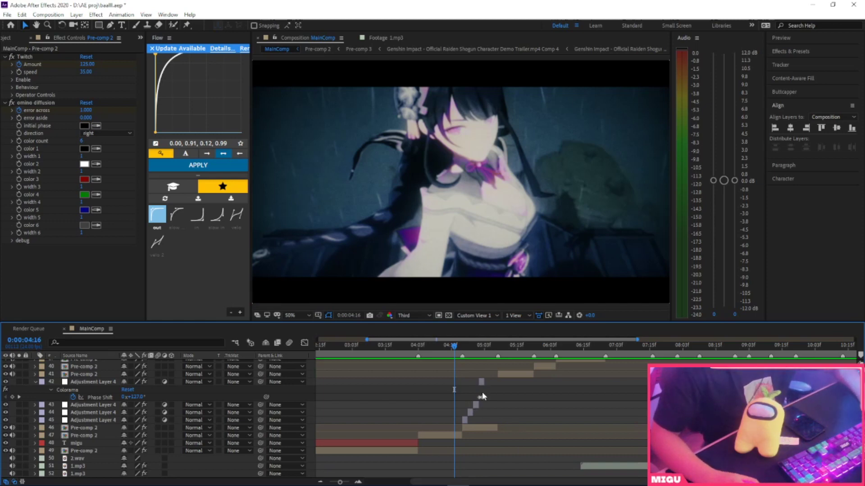
{"action": "left_click", "coordinate": [35, 382]}
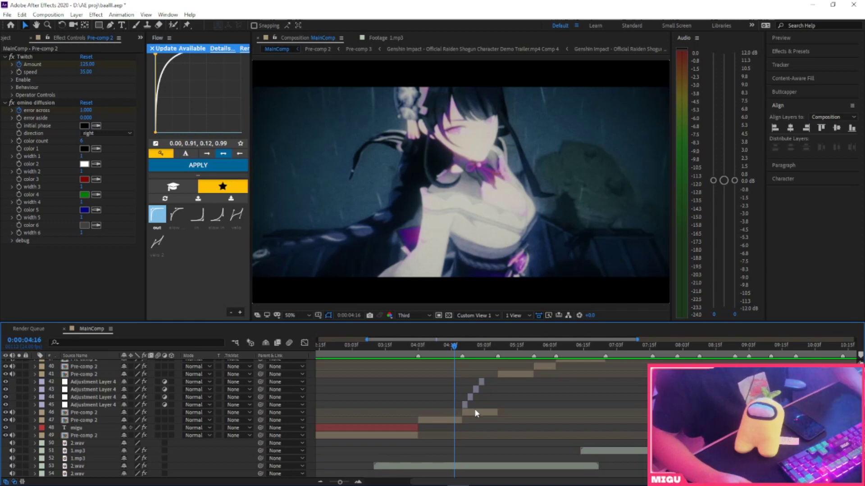
{"action": "left_click", "coordinate": [475, 411]}
Step: Hide adjustment layers 42–45 and scrub the glitch cut between 4:06 and 4:20
{"action": "left_click_drag", "start_coordinate": [6, 384], "coordinate": [6, 403]}
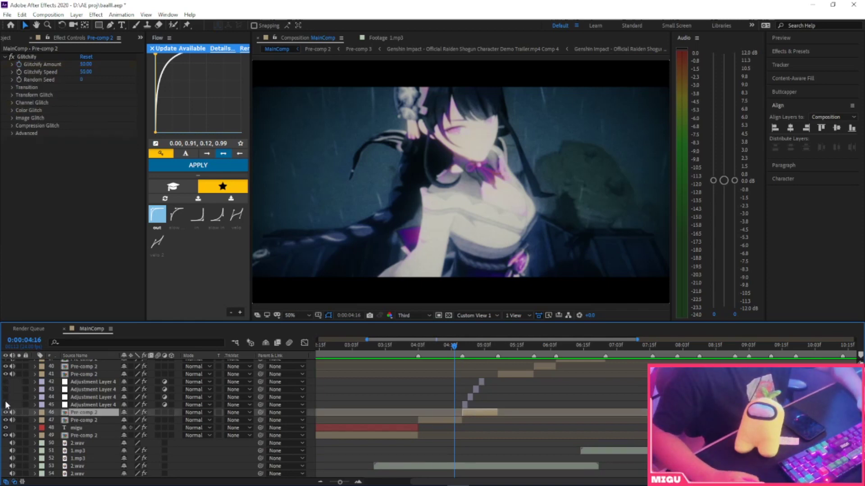
{"action": "left_click", "coordinate": [464, 347]}
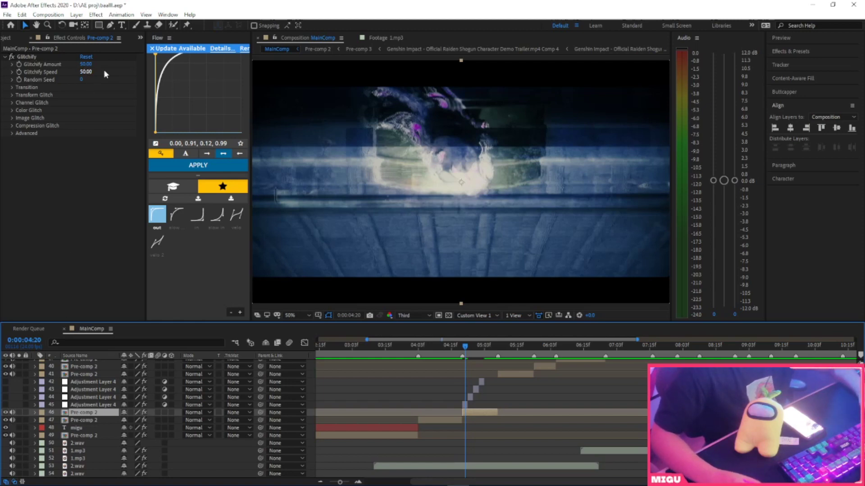
{"action": "left_click", "coordinate": [425, 351]}
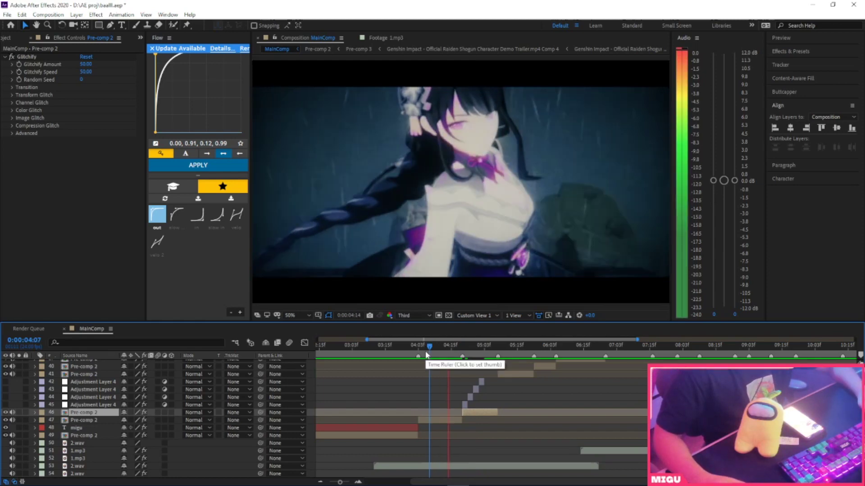
{"action": "left_click", "coordinate": [425, 353]}
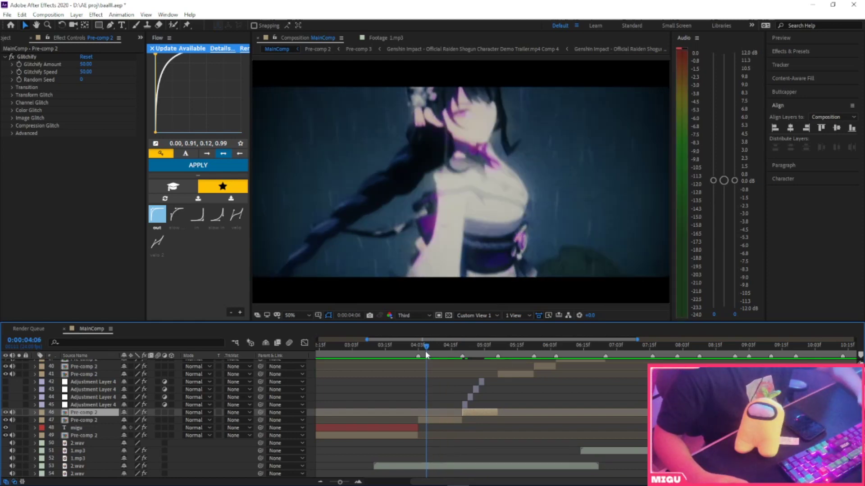
Step: Preview the bare transition, stopping at 4:19, and select layer 45's Colorama
{"action": "key", "text": "space"}
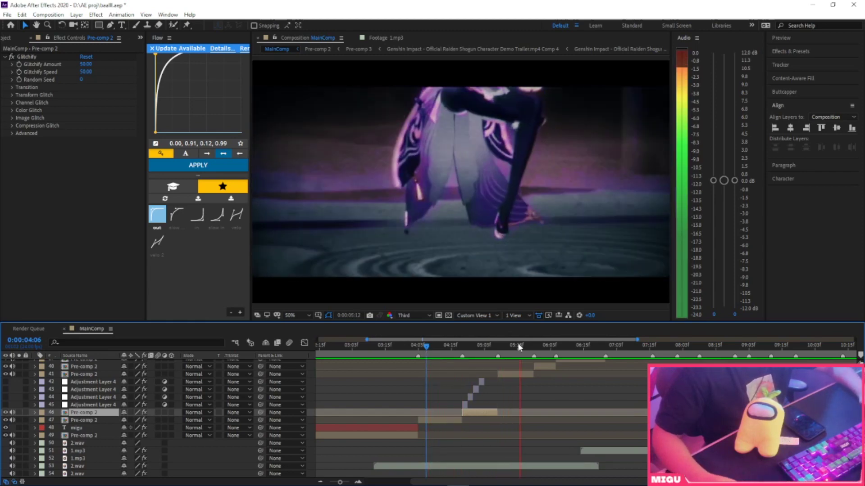
{"action": "left_click", "coordinate": [461, 346]}
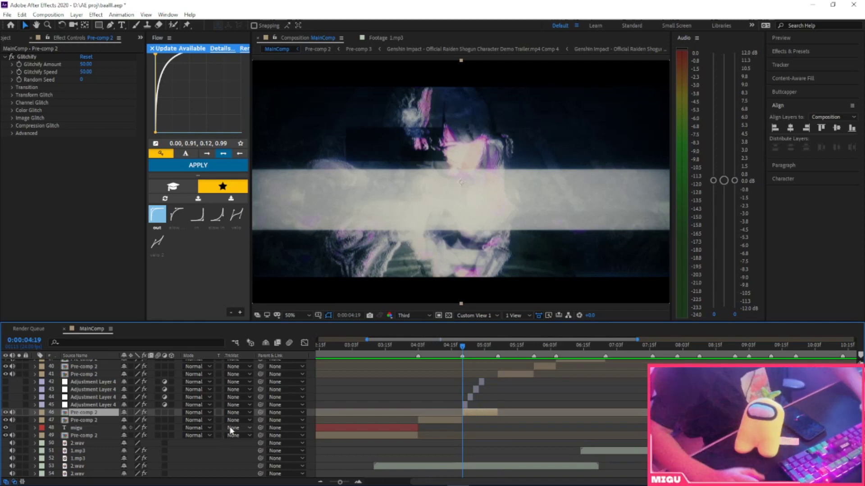
{"action": "left_click", "coordinate": [464, 404]}
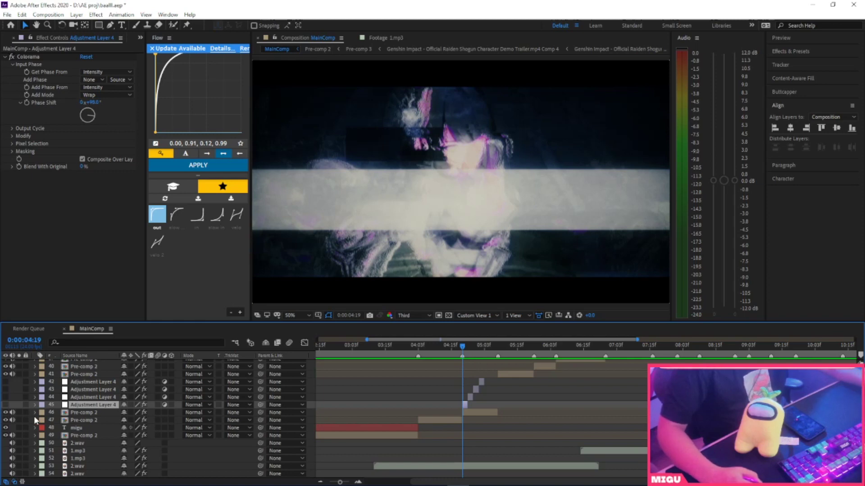
Step: Turn the Colorama layer 45 and Invert layer 44 back on, checking frame 4:22
{"action": "left_click", "coordinate": [5, 405]}
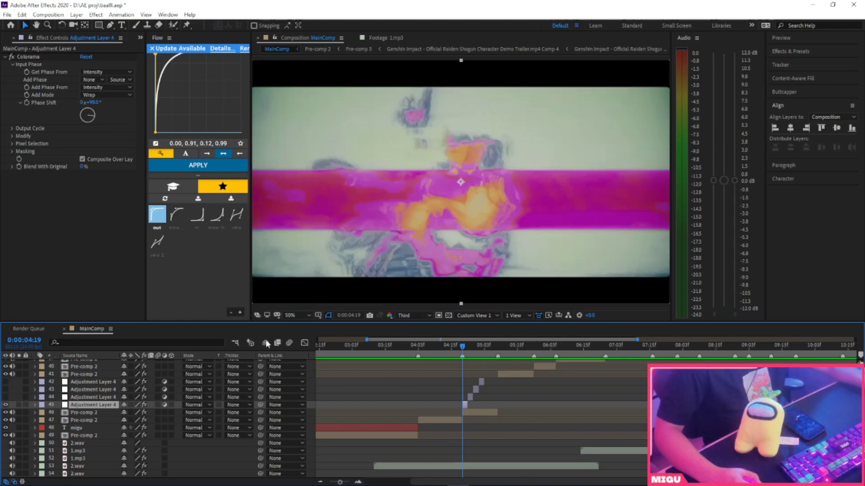
{"action": "left_click_drag", "start_coordinate": [463, 349], "coordinate": [470, 347]}
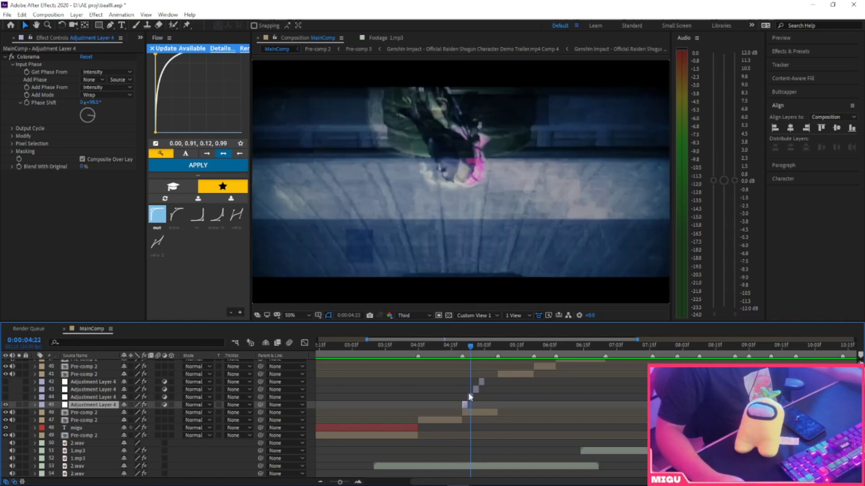
{"action": "left_click", "coordinate": [469, 396]}
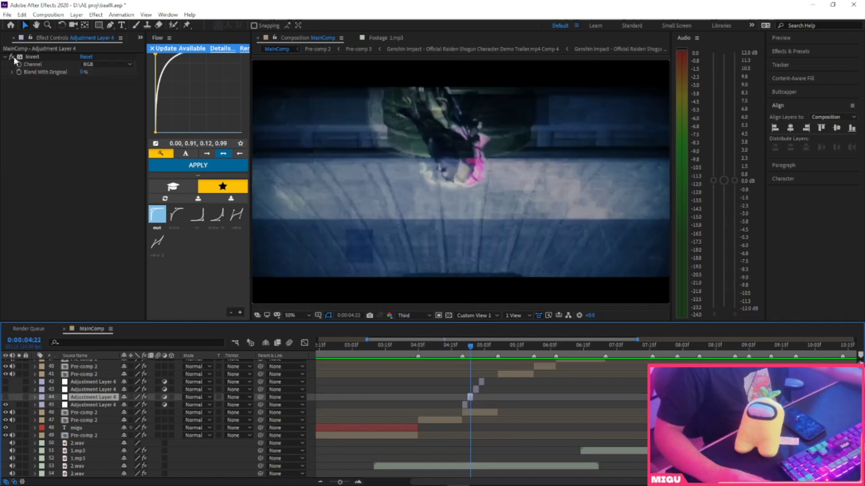
{"action": "left_click", "coordinate": [6, 397]}
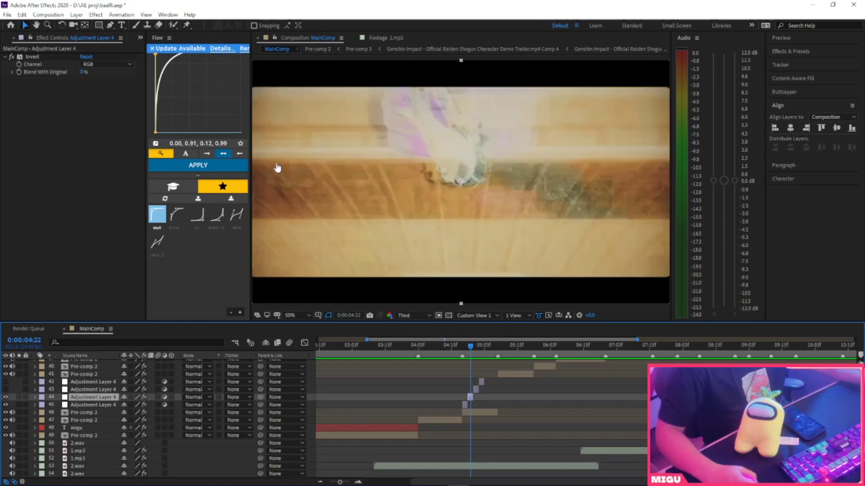
{"action": "left_click", "coordinate": [475, 345]}
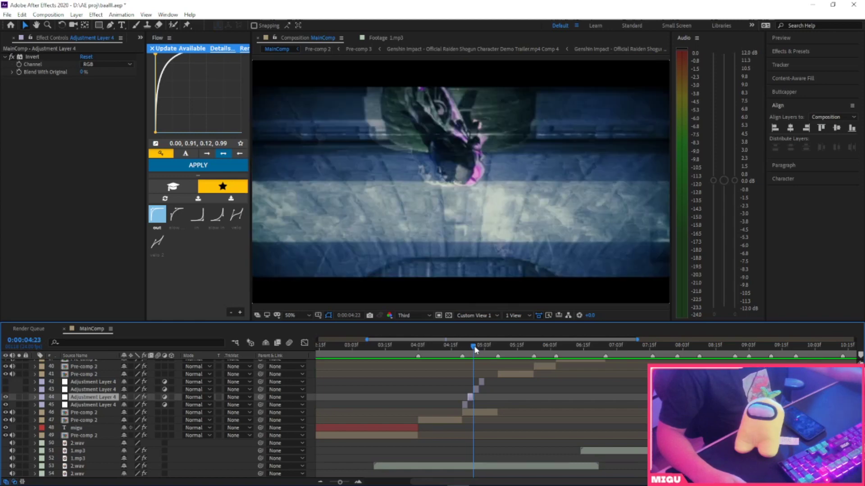
Step: Make omino diffusion layer 43 visible and enable its S_EdgeDetect effect at 5:00
{"action": "left_click", "coordinate": [476, 390]}
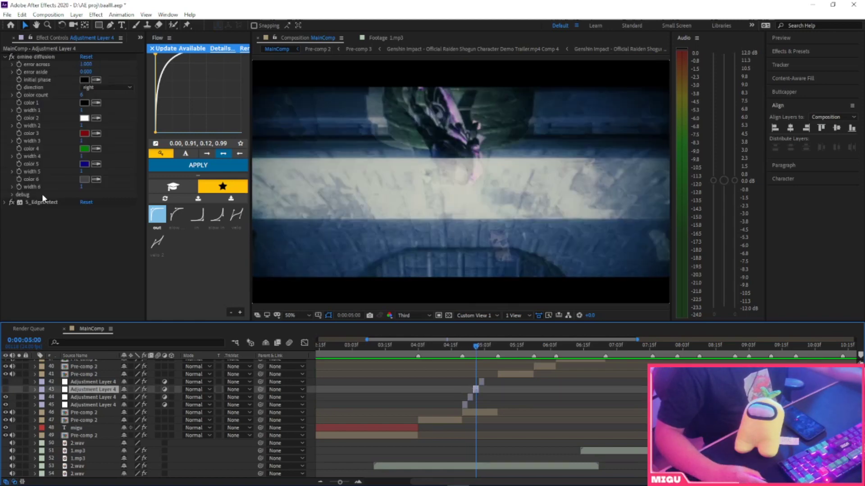
{"action": "left_click", "coordinate": [5, 58]}
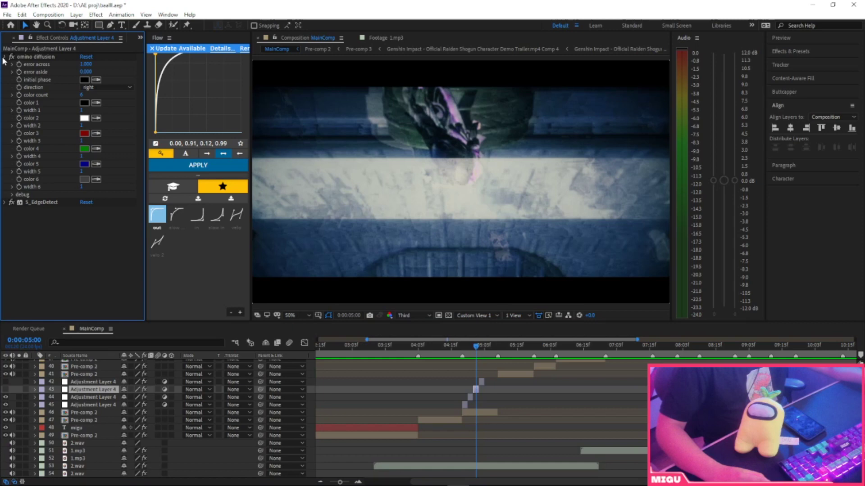
{"action": "left_click", "coordinate": [5, 390]}
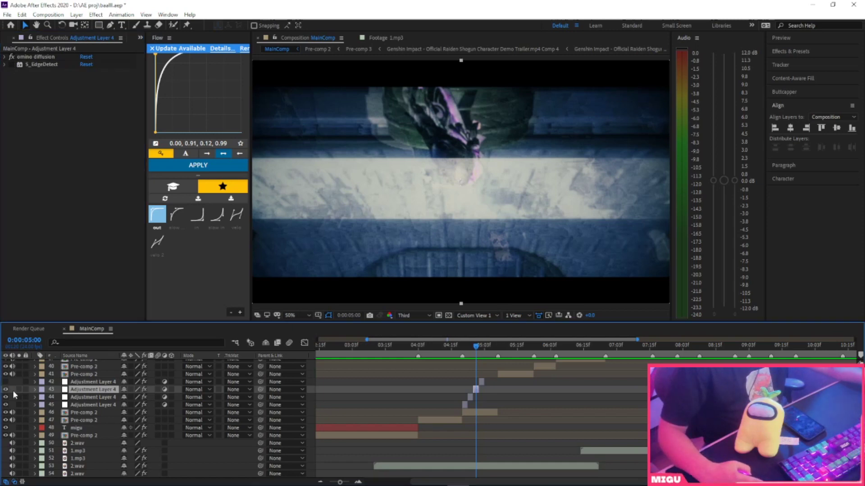
{"action": "left_click", "coordinate": [5, 58]}
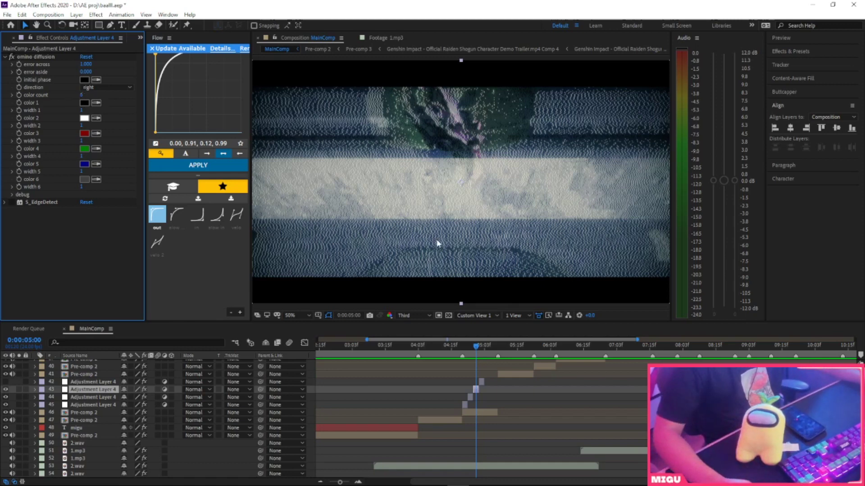
{"action": "left_click", "coordinate": [12, 202]}
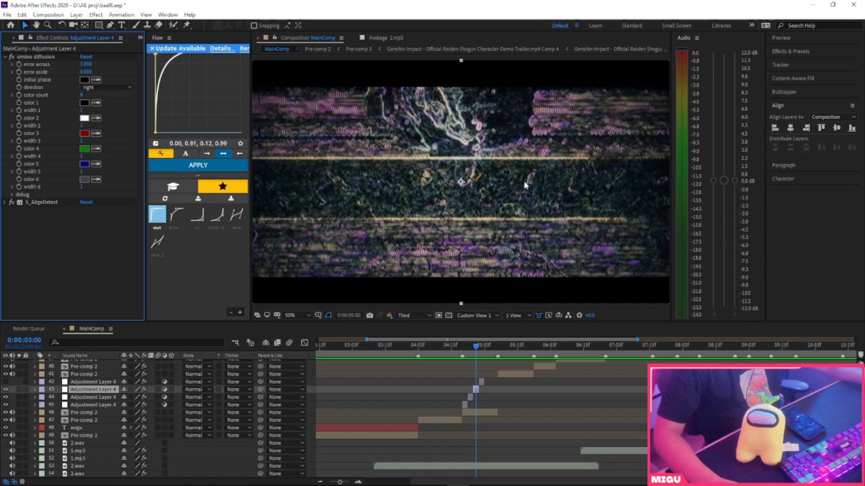
{"action": "scroll", "coordinate": [100, 227], "scroll_direction": "down", "scroll_amount": 3}
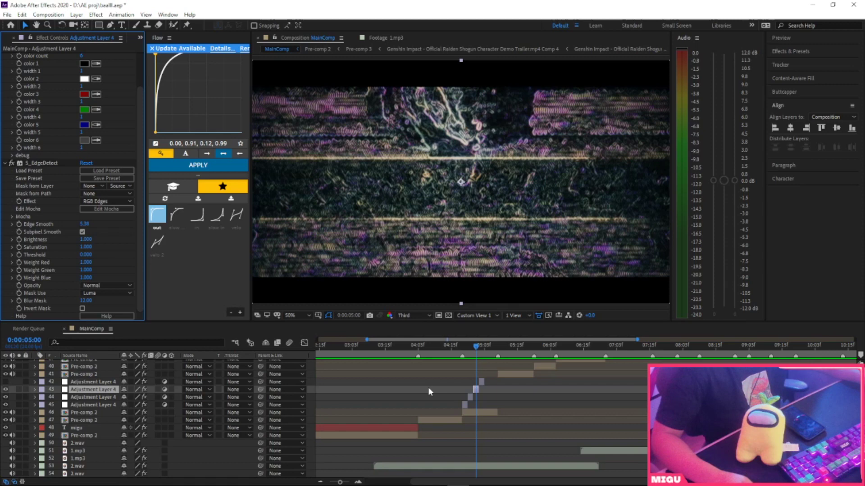
Step: Make layer 42's Colorama visible and check the colour shift at 5:01–5:02
{"action": "left_click", "coordinate": [480, 347]}
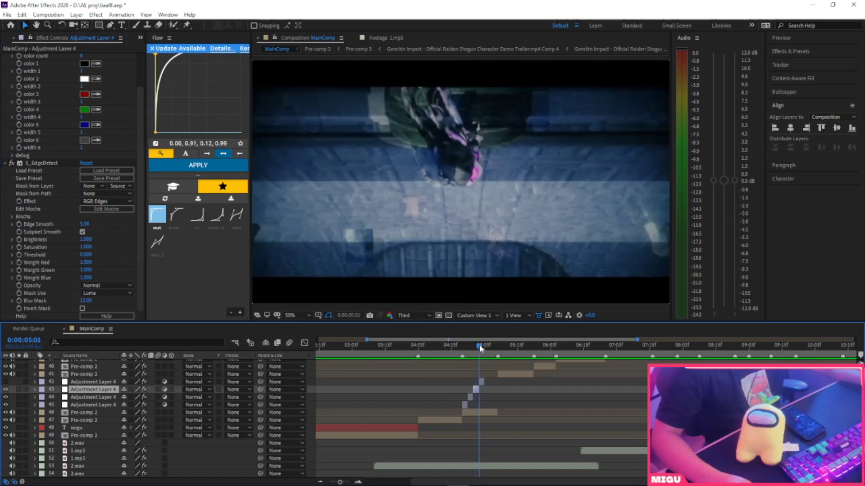
{"action": "left_click", "coordinate": [481, 382]}
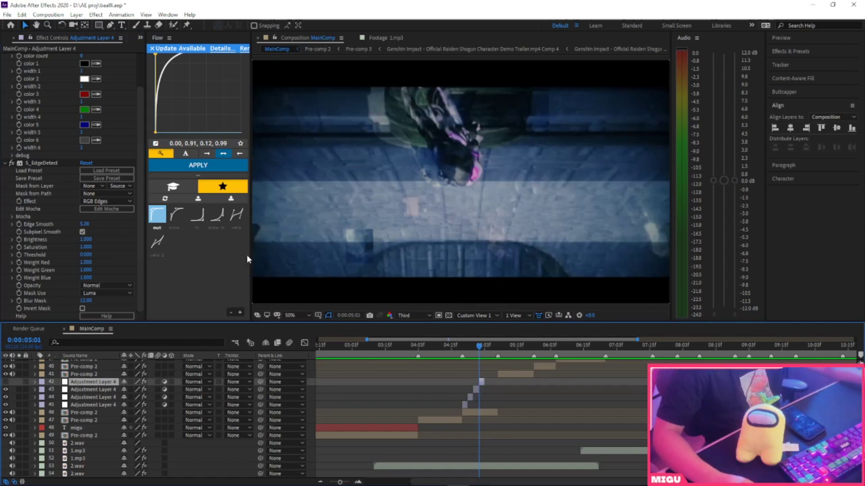
{"action": "left_click", "coordinate": [5, 381]}
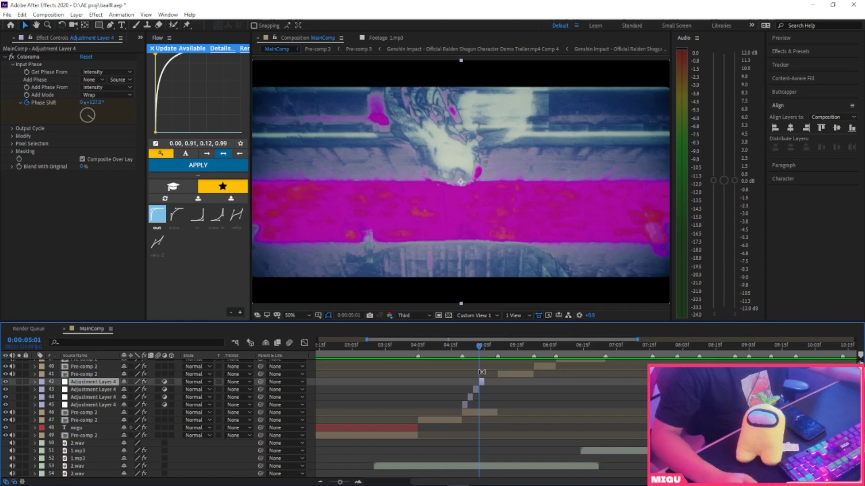
{"action": "left_click", "coordinate": [482, 346]}
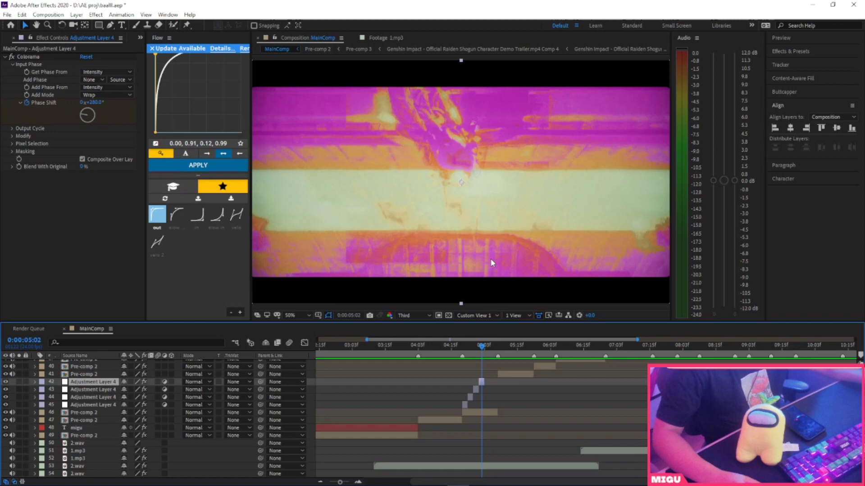
Step: Preview the colour-flash cut around 4:18 several times
{"action": "left_click", "coordinate": [465, 346]}
{"action": "key", "text": "space"}
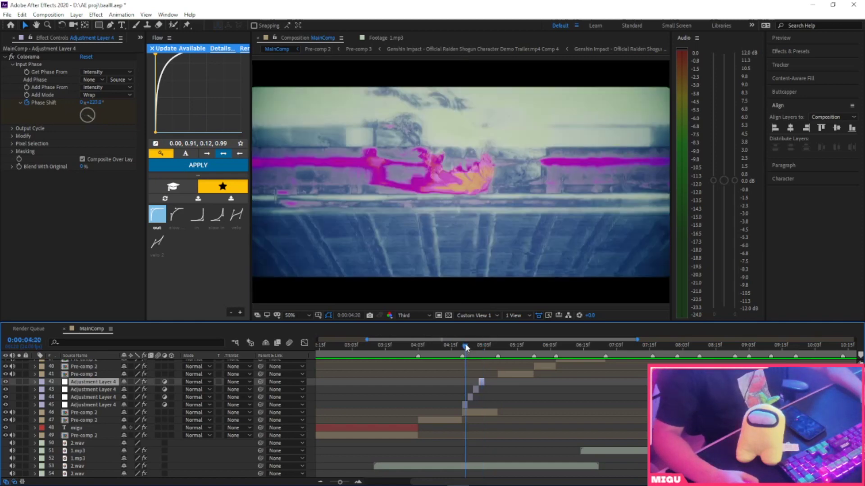
{"action": "left_click", "coordinate": [458, 346]}
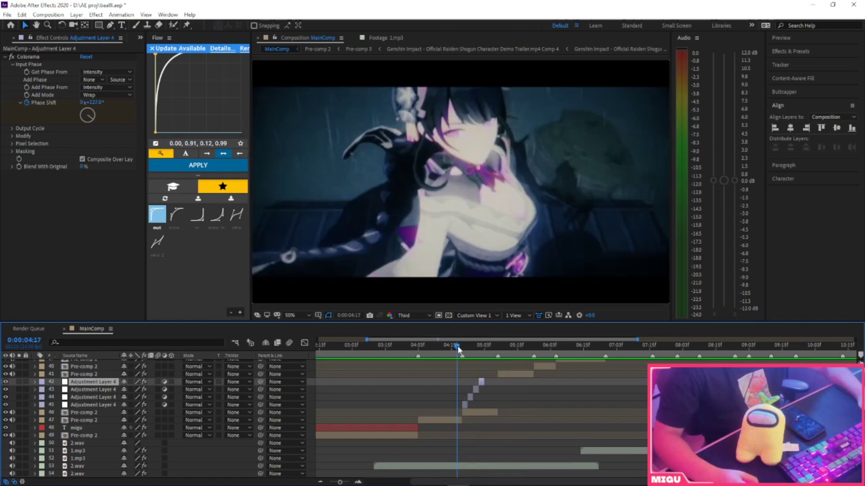
{"action": "key", "text": "space"}
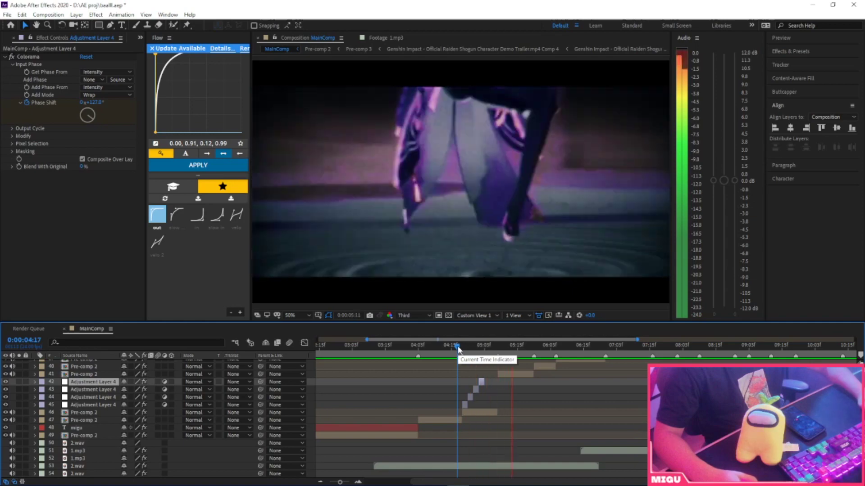
{"action": "left_click", "coordinate": [459, 346]}
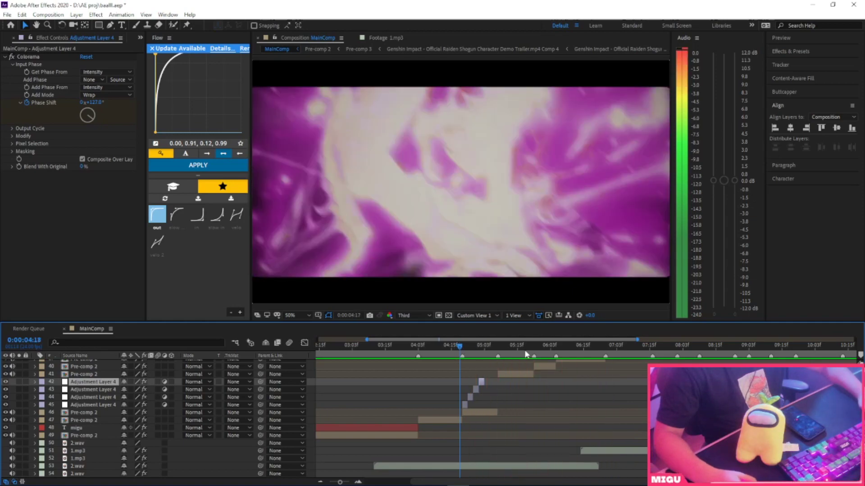
{"action": "scroll", "coordinate": [552, 385], "scroll_direction": "up", "scroll_amount": 2}
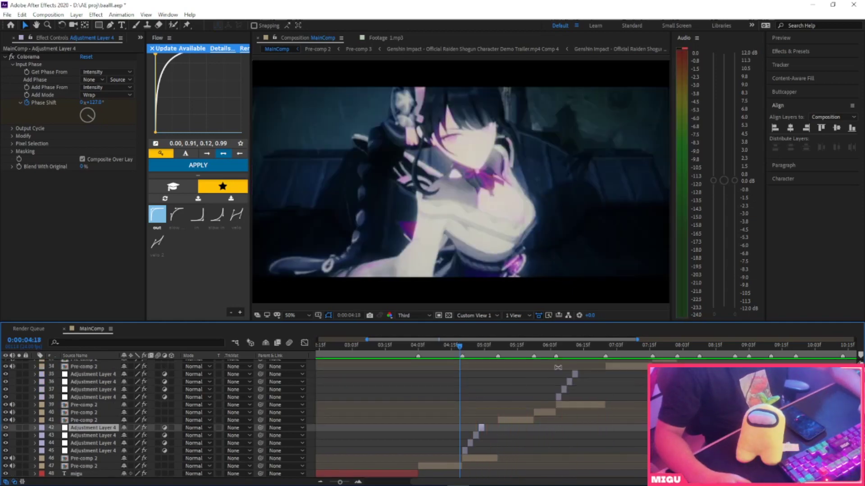
{"action": "key", "text": "space"}
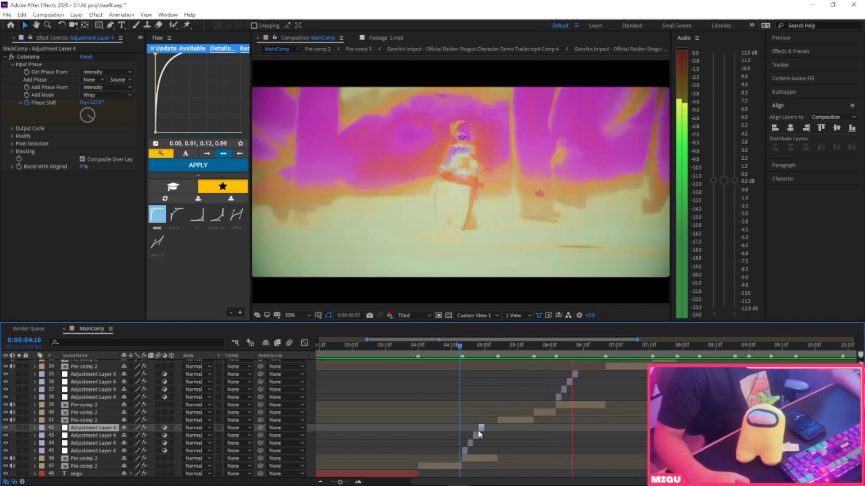
{"action": "key", "text": "space"}
Step: Preview the cut at 7:05 through to the 8:00 glowing emblem frame
{"action": "left_click_drag", "start_coordinate": [462, 347], "coordinate": [622, 345]}
{"action": "scroll", "coordinate": [482, 419], "scroll_direction": "up", "scroll_amount": 6}
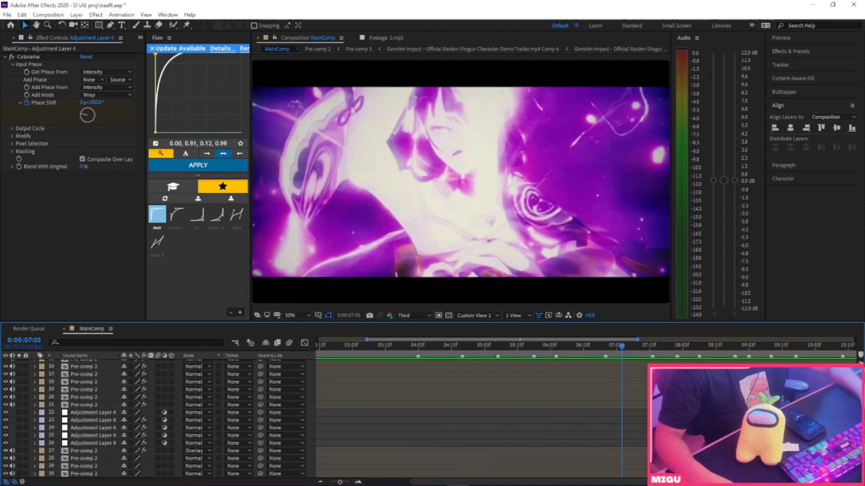
{"action": "key", "text": "space"}
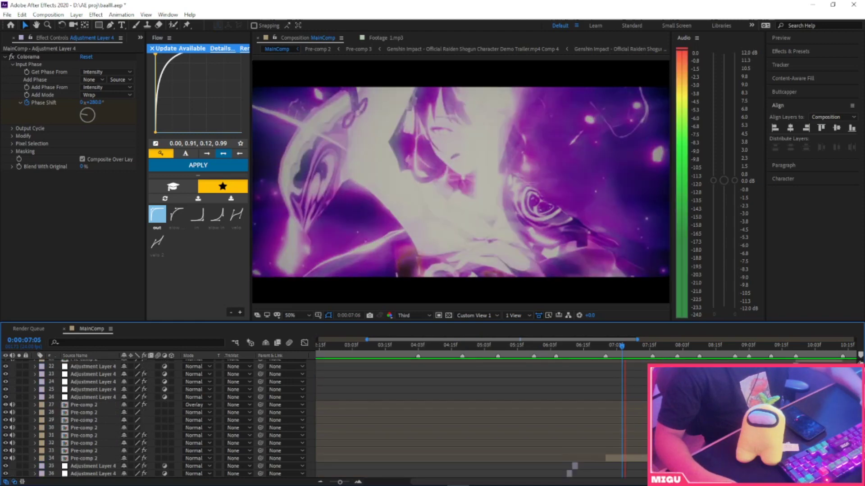
{"action": "key", "text": "space"}
{"action": "scroll", "coordinate": [547, 406], "scroll_direction": "down", "scroll_amount": 3}
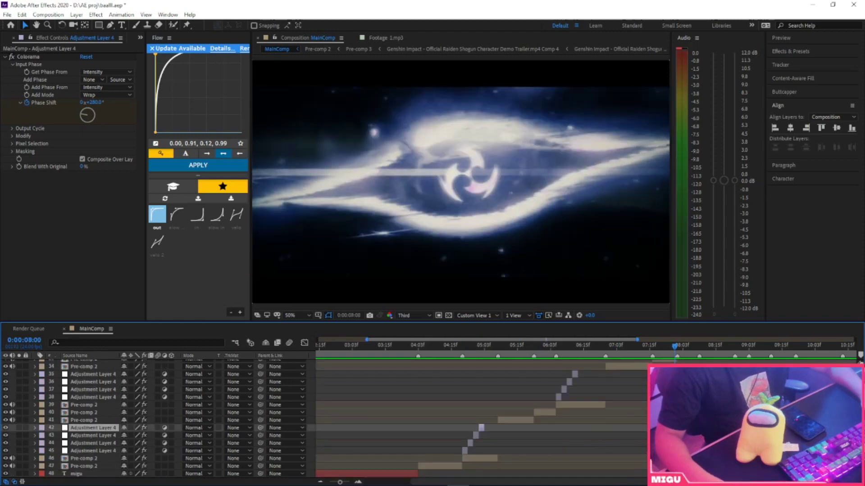
{"action": "scroll", "coordinate": [547, 344], "scroll_direction": "right", "scroll_amount": 3}
{"action": "scroll", "coordinate": [618, 366], "scroll_direction": "up", "scroll_amount": 4}
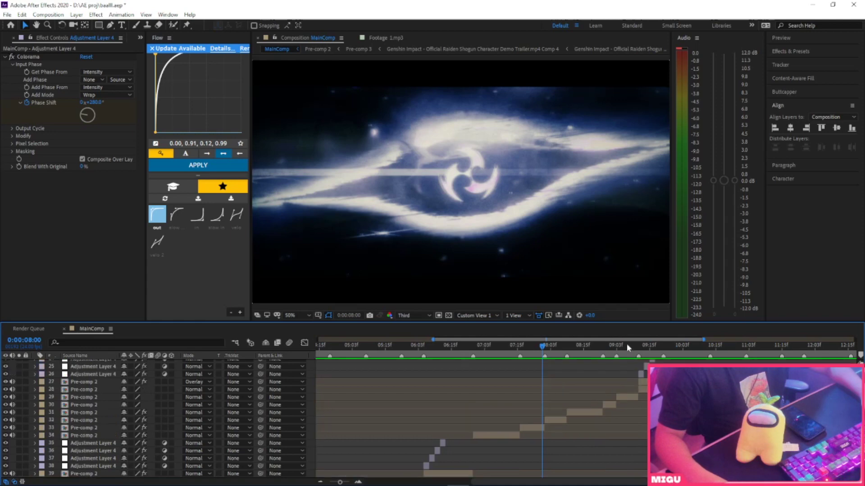
{"action": "scroll", "coordinate": [626, 344], "scroll_direction": "right", "scroll_amount": 2}
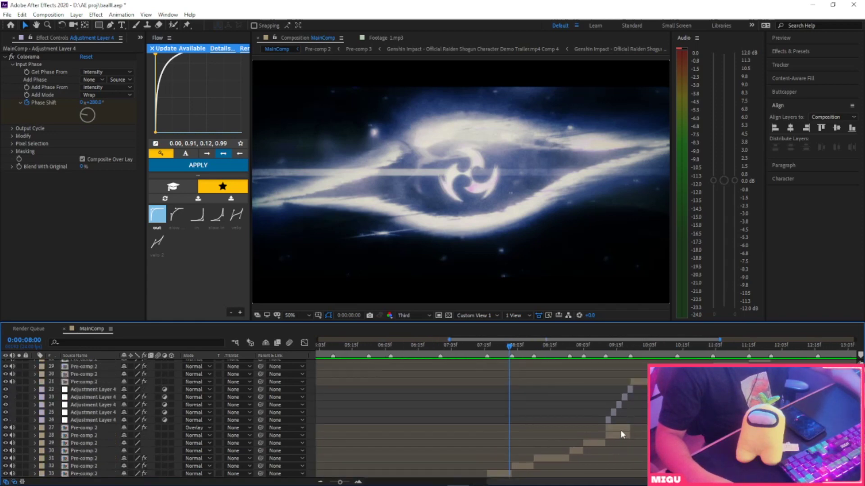
Step: Hide adjustment layers 22–26 and preview Overlay Pre-comp 2 at the 9:17 MIGU title
{"action": "left_click", "coordinate": [621, 430]}
{"action": "left_click_drag", "start_coordinate": [5, 389], "coordinate": [9, 422]}
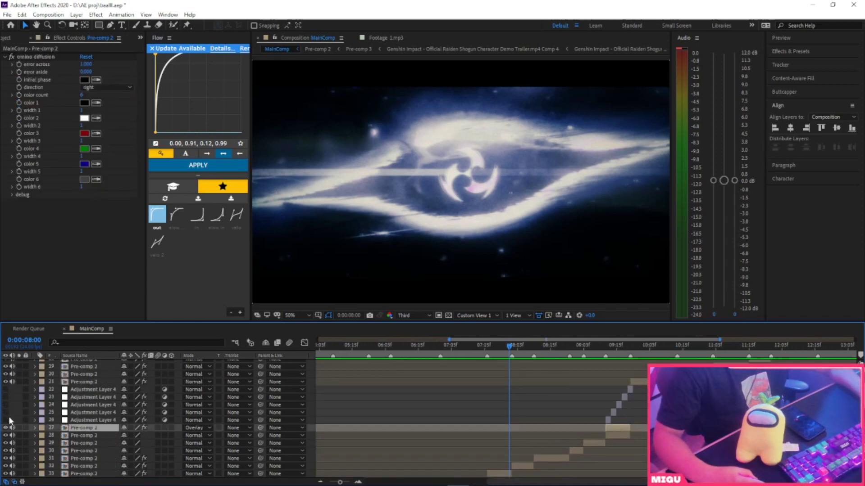
{"action": "left_click_drag", "start_coordinate": [608, 346], "coordinate": [618, 348]}
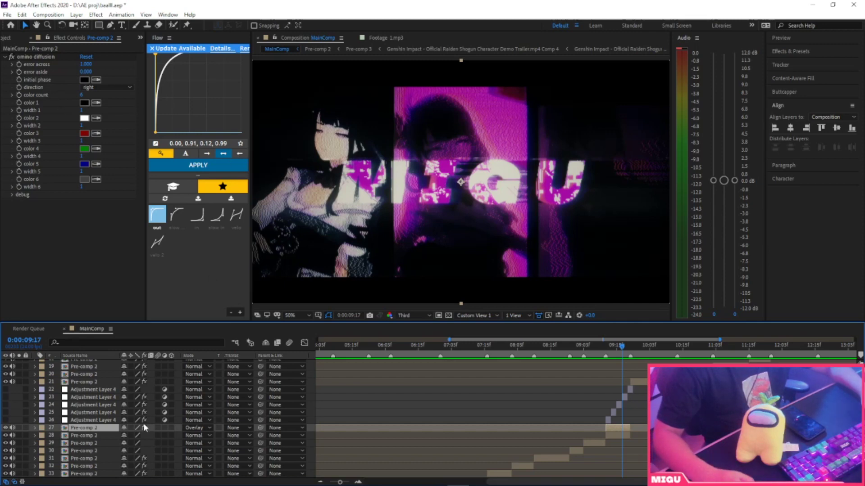
{"action": "left_click", "coordinate": [187, 428]}
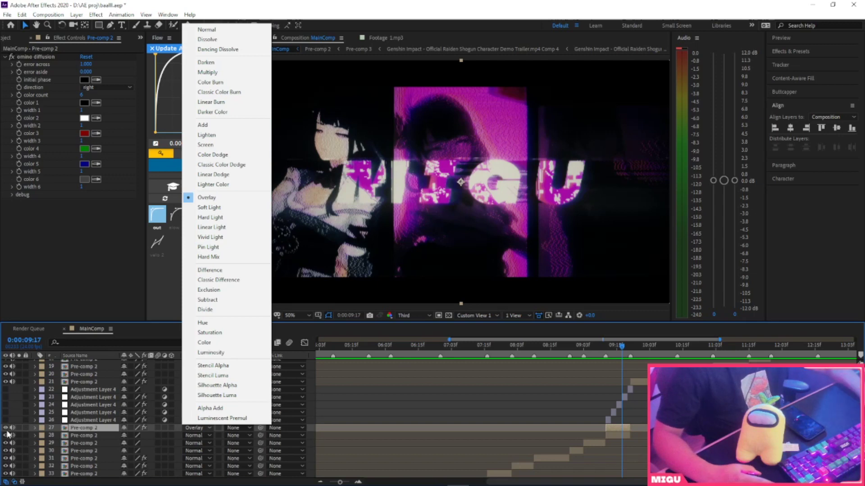
{"action": "key", "text": "Escape"}
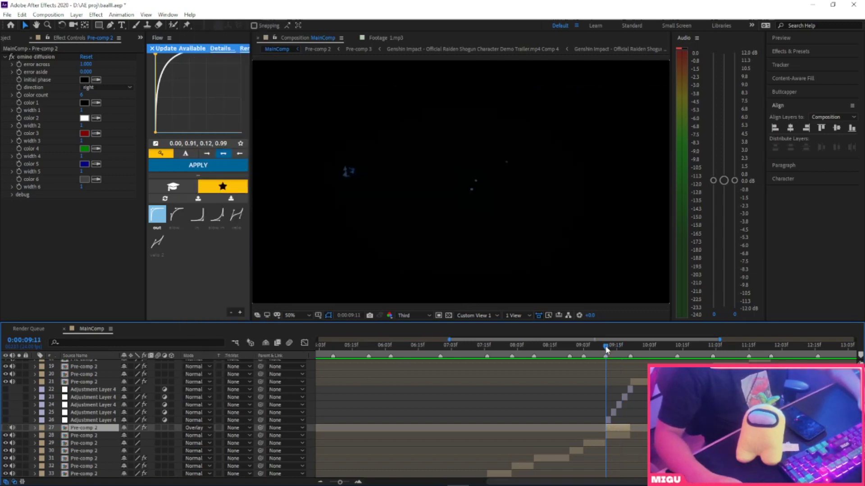
{"action": "key", "text": "space"}
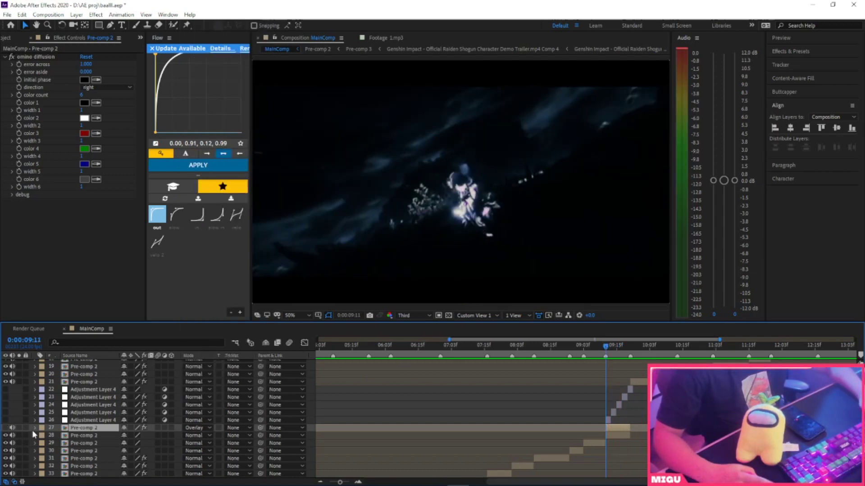
{"action": "key", "text": "space"}
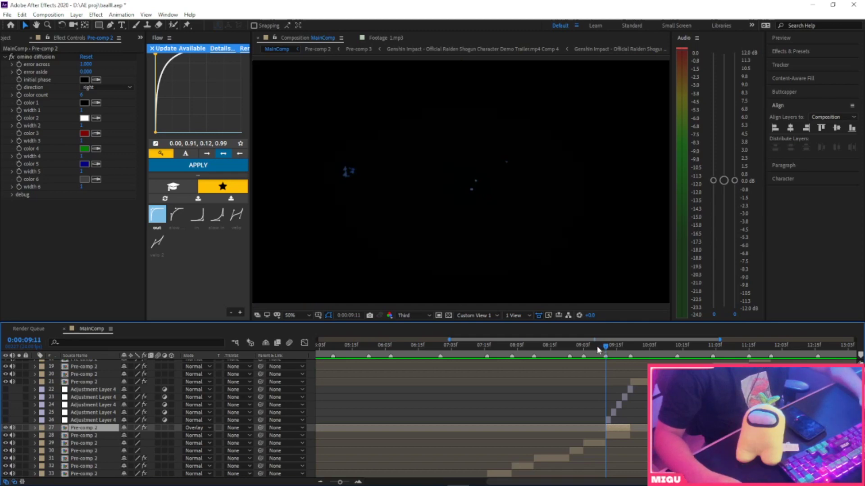
Step: Adjust the omino diffusion colour count, keep Overlay, and preview from 9:11
{"action": "left_click", "coordinate": [608, 346]}
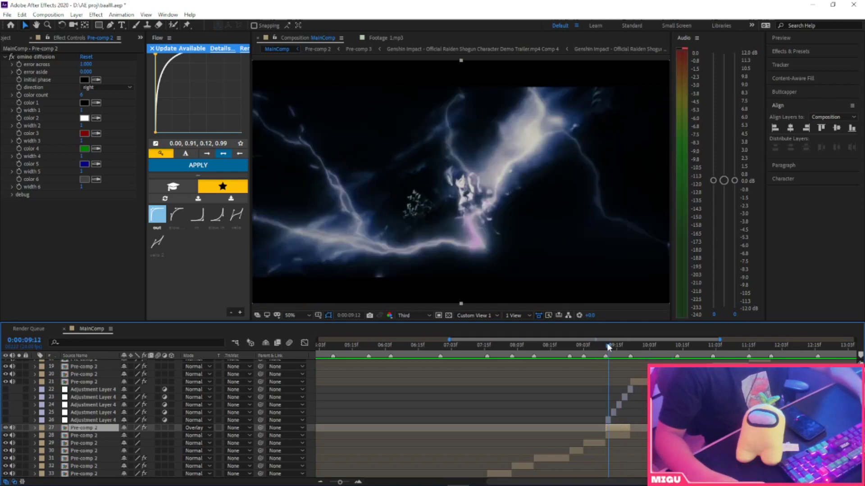
{"action": "left_click_drag", "start_coordinate": [84, 96], "coordinate": [81, 95]}
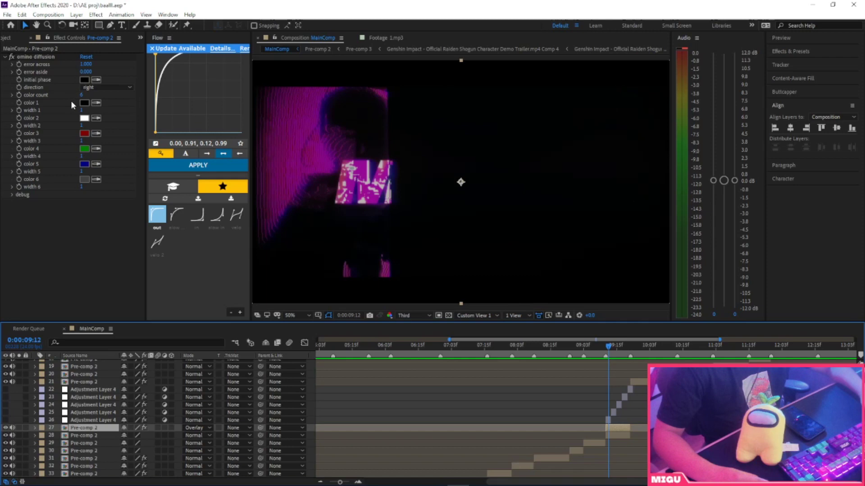
{"action": "left_click", "coordinate": [188, 427]}
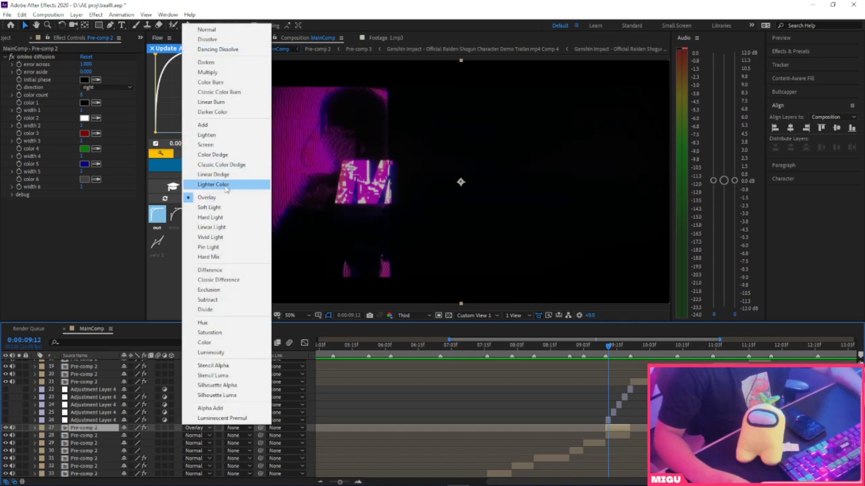
{"action": "left_click", "coordinate": [198, 198]}
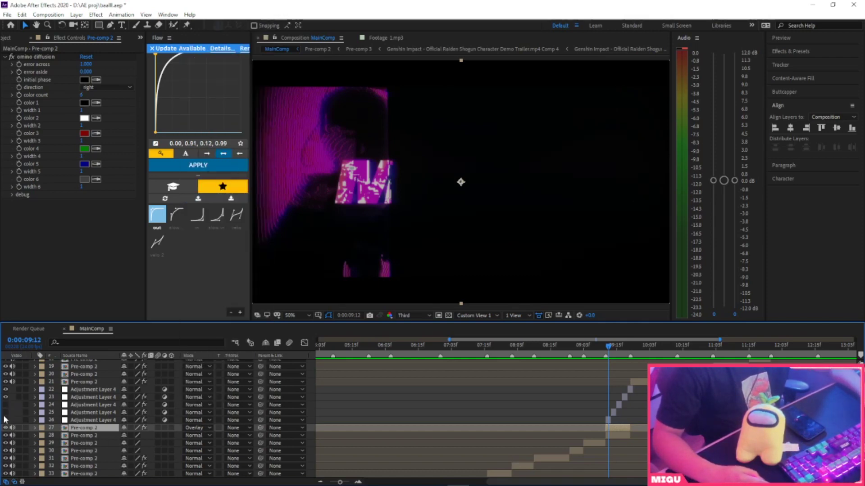
{"action": "left_click", "coordinate": [606, 351]}
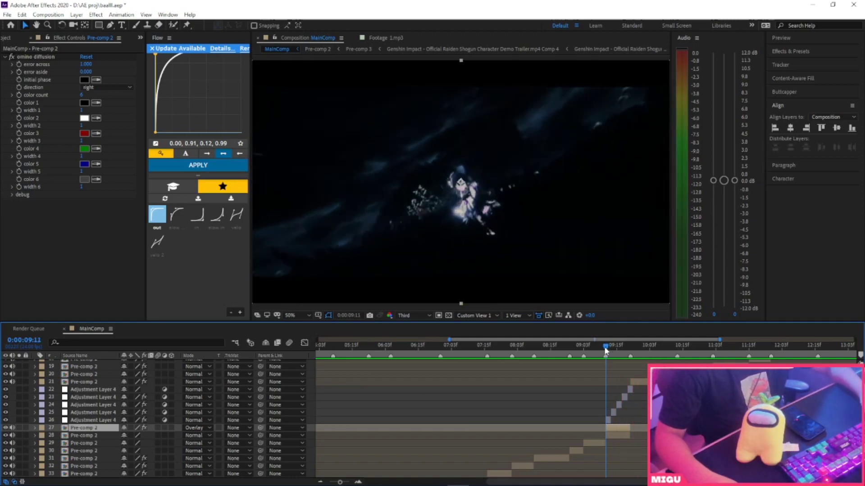
{"action": "key", "text": "space"}
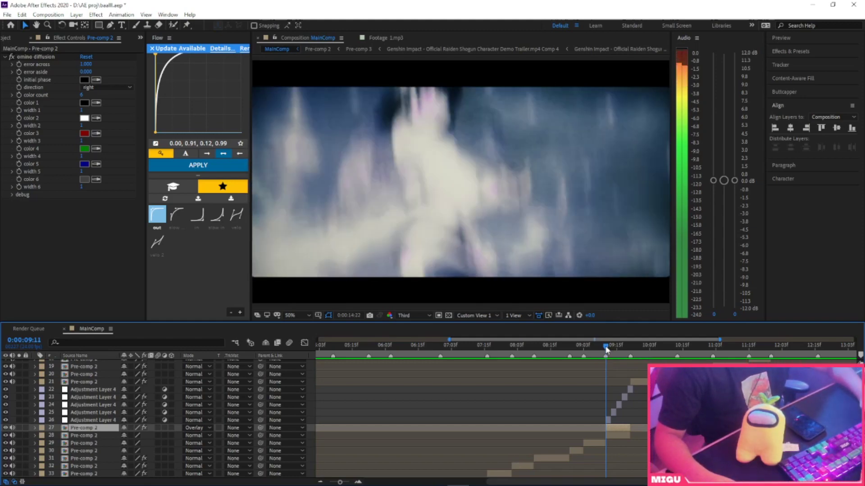
Step: Select the Screen-blended Pre-comp 2 layer and park the playhead at 13:18
{"action": "key", "text": "space"}
{"action": "scroll", "coordinate": [578, 361], "scroll_direction": "up", "scroll_amount": 6}
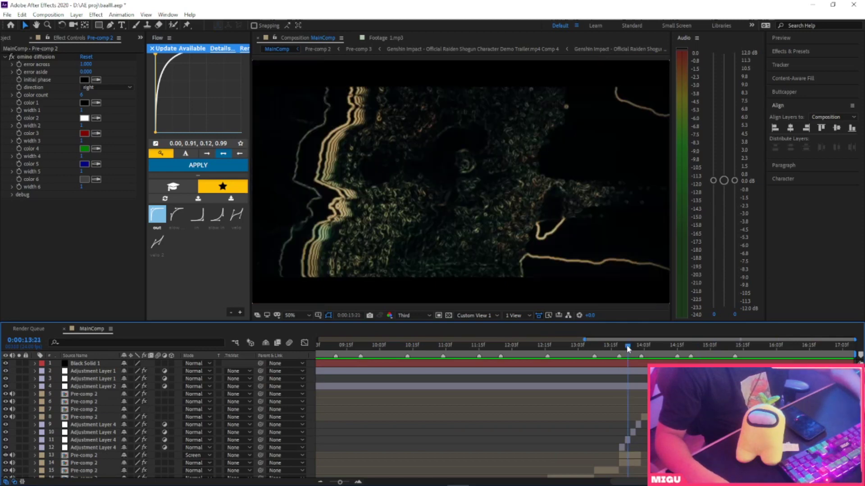
{"action": "left_click", "coordinate": [625, 347]}
{"action": "left_click", "coordinate": [622, 346]}
{"action": "left_click", "coordinate": [625, 456]}
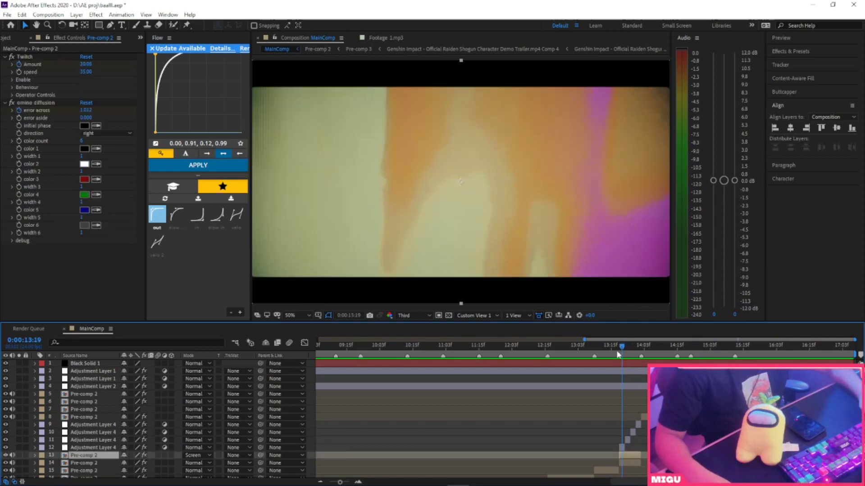
{"action": "left_click", "coordinate": [619, 350]}
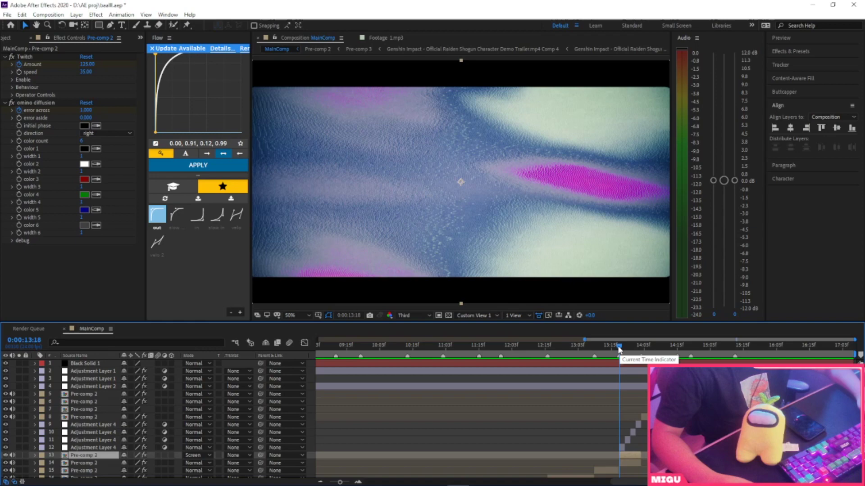
Step: Scrub the transition to 14:02 and preview it again from 13:18
{"action": "left_click_drag", "start_coordinate": [622, 350], "coordinate": [641, 355]}
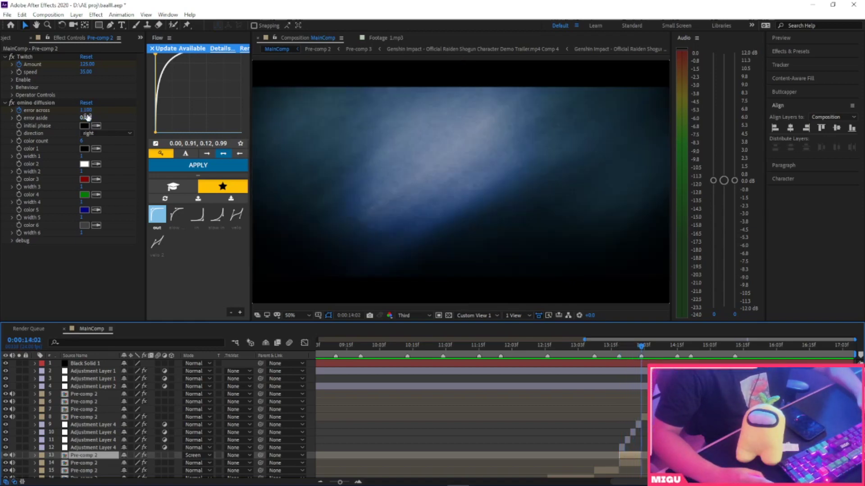
{"action": "left_click", "coordinate": [619, 347]}
{"action": "key", "text": "space"}
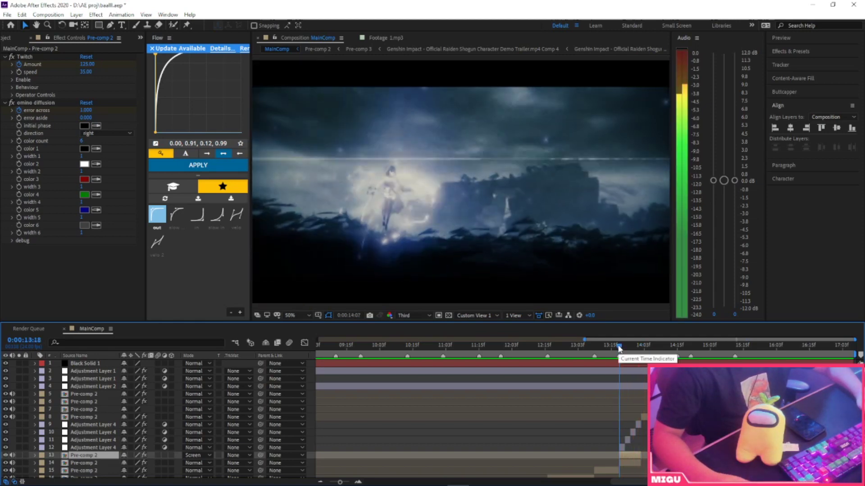
{"action": "key", "text": "space"}
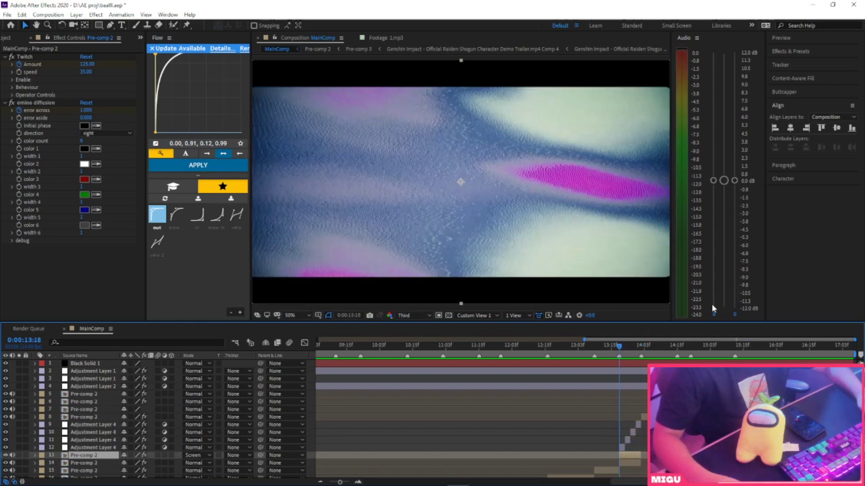